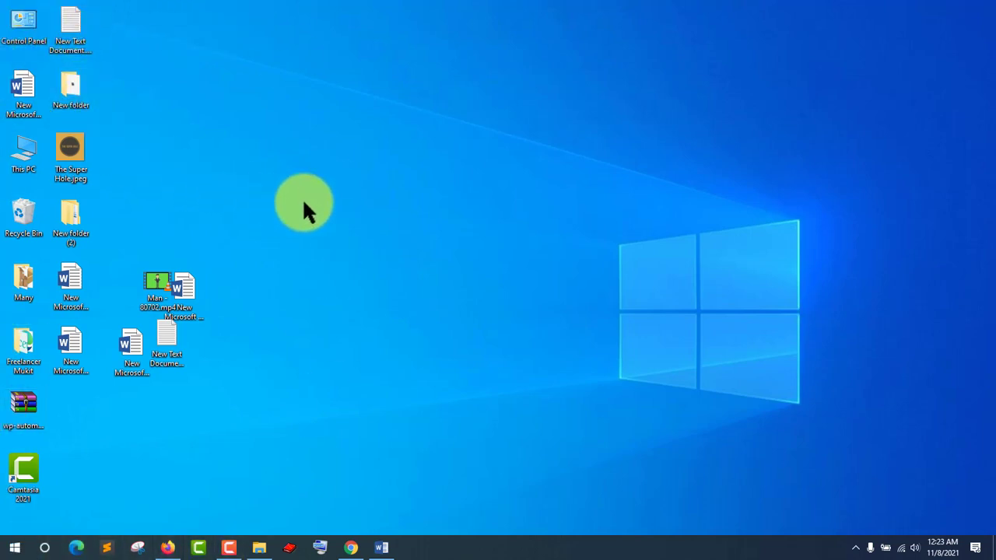
# - Hide all desktop icons by turning off their display in the desktop view options
pyautogui.rightClick(348, 176)
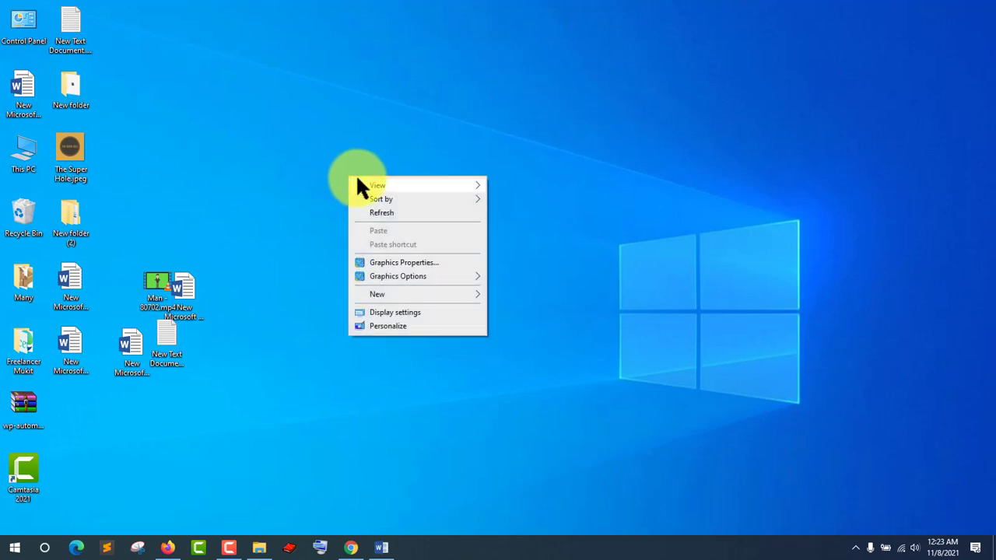
pyautogui.moveTo(371, 191)
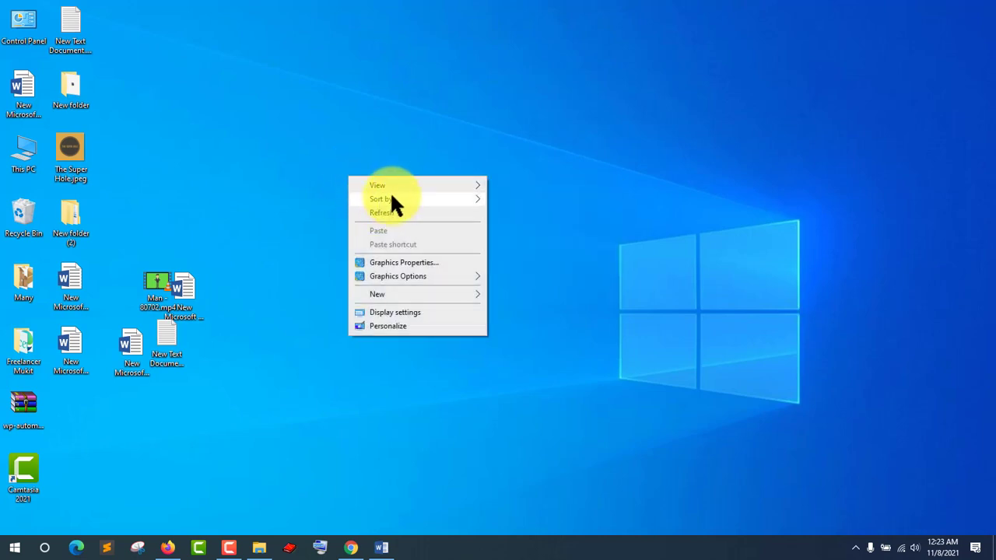
pyautogui.moveTo(408, 187)
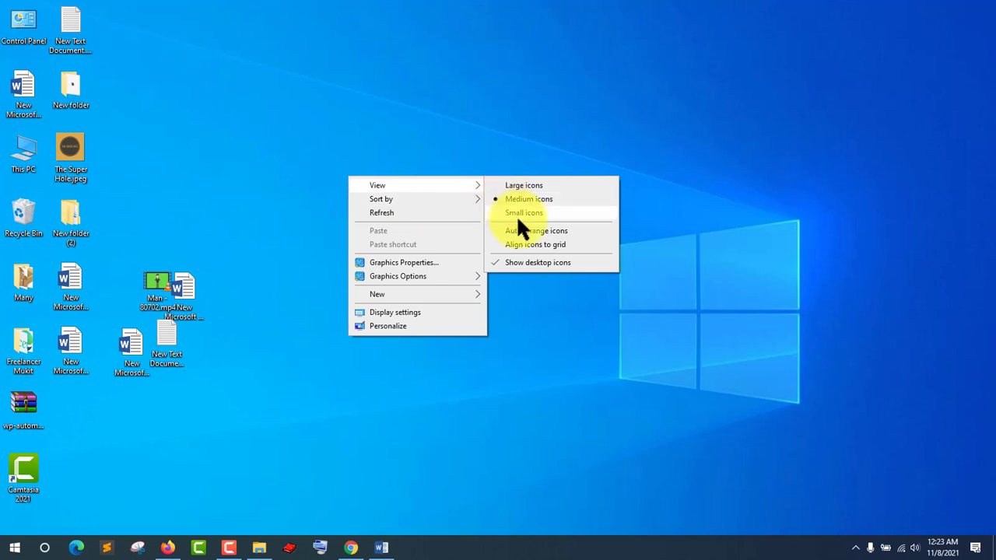
pyautogui.click(508, 265)
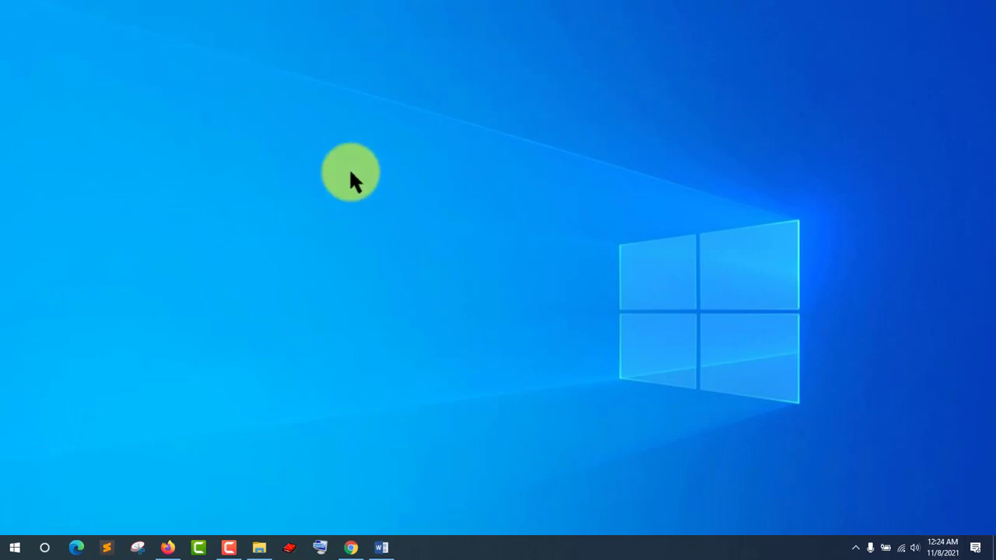
# - Turn the display of desktop icons back on in the desktop view options
pyautogui.rightClick(397, 134)
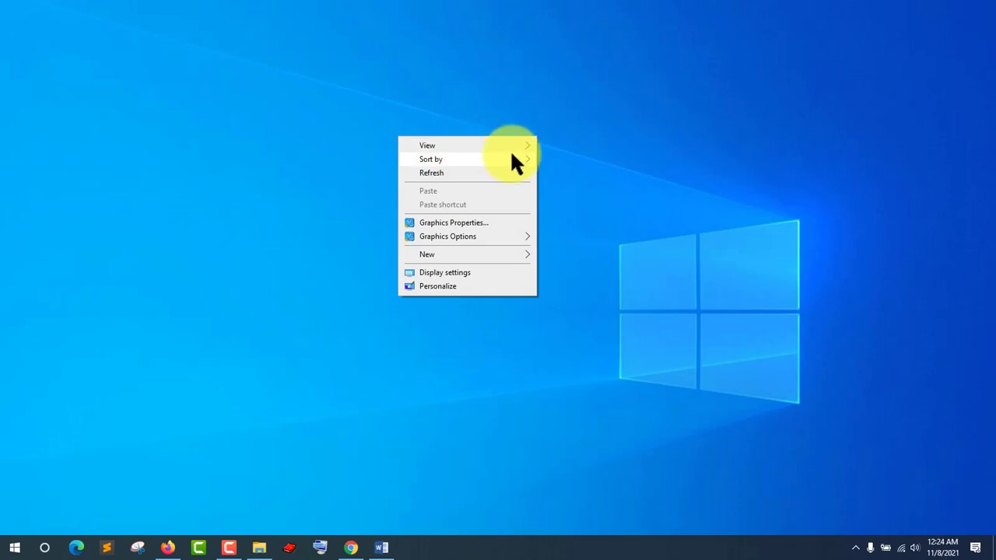
pyautogui.moveTo(516, 145)
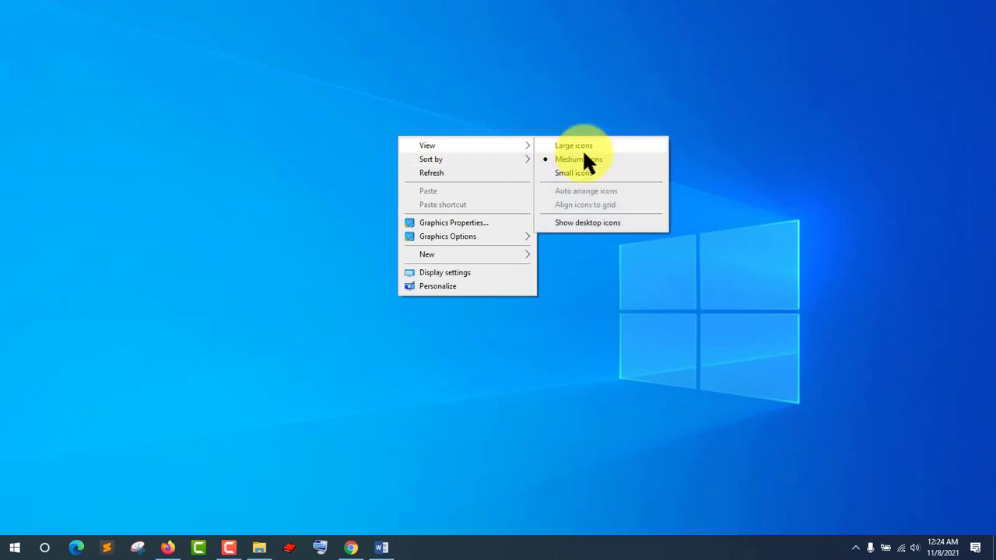
pyautogui.click(598, 220)
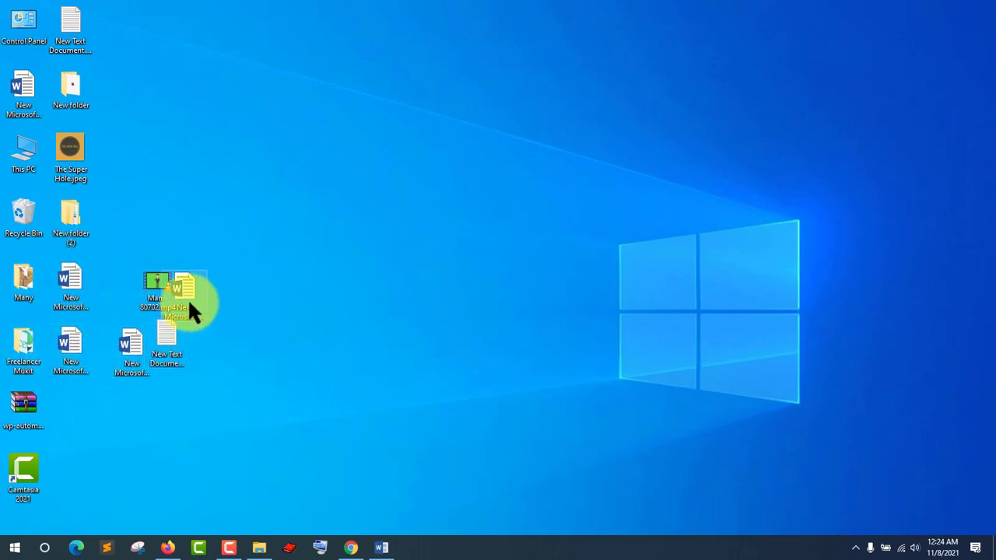
# - Move the loose Word document and video icons closer to the other loose files, and align the desktop icons to the grid
pyautogui.moveTo(191, 312); pyautogui.dragTo(189, 332)
pyautogui.moveTo(163, 296); pyautogui.dragTo(183, 321)
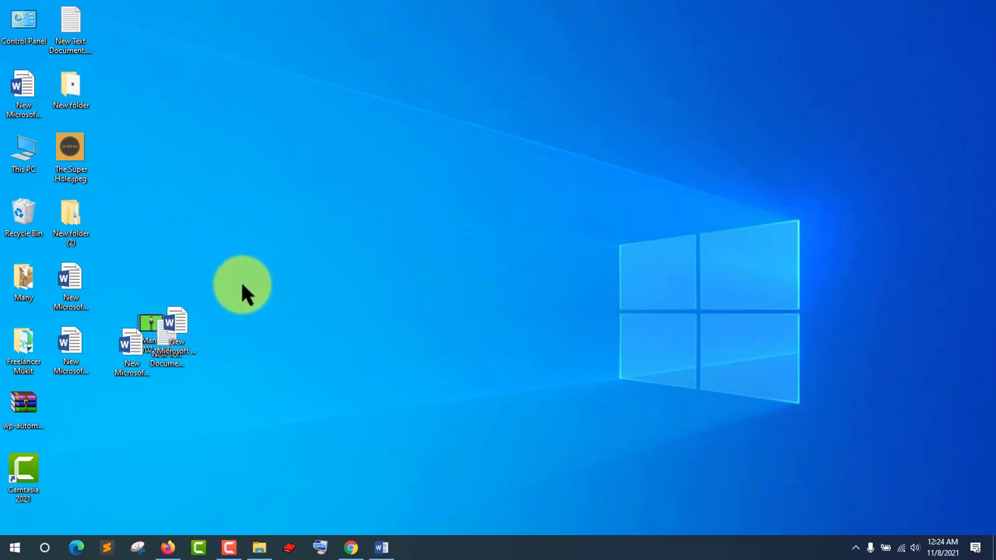
pyautogui.rightClick(322, 255)
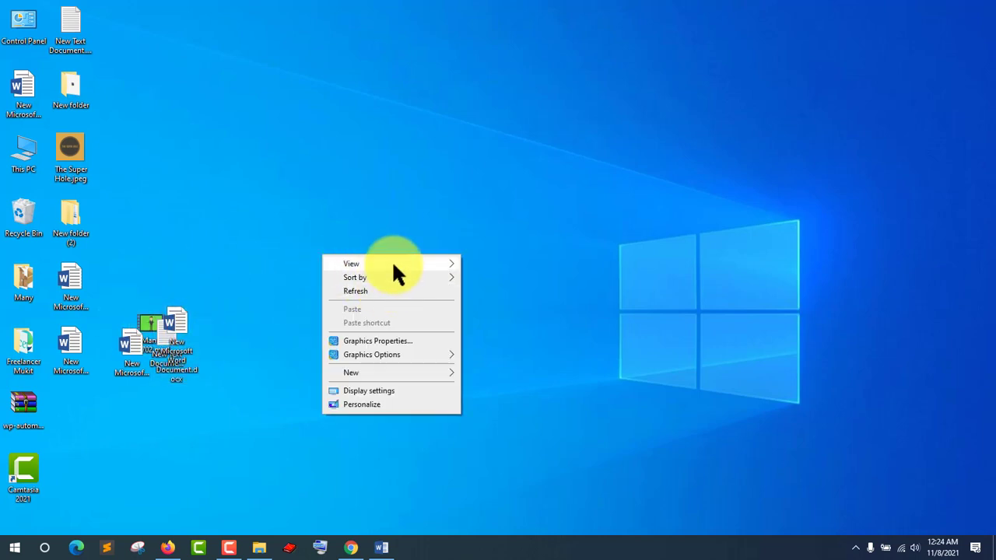
pyautogui.moveTo(394, 265)
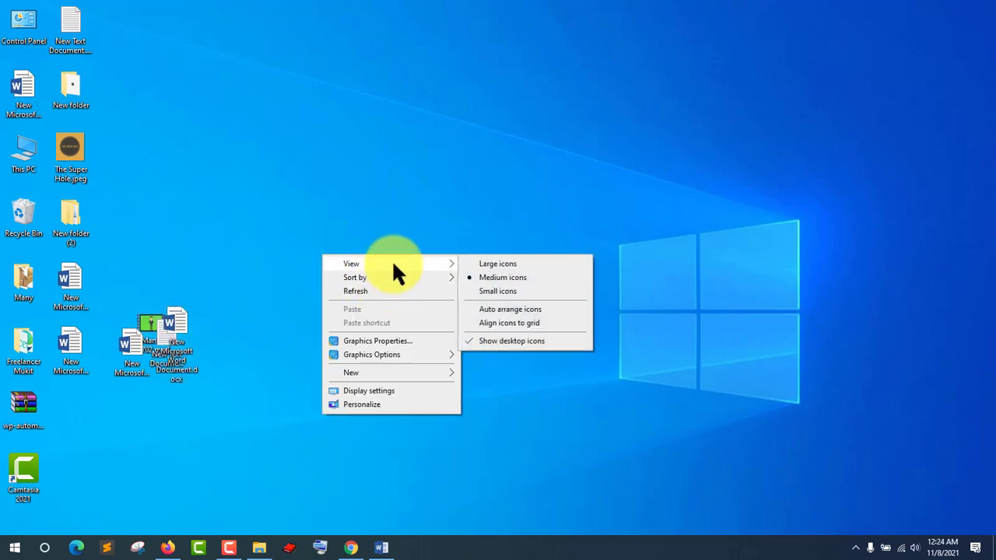
pyautogui.click(498, 323)
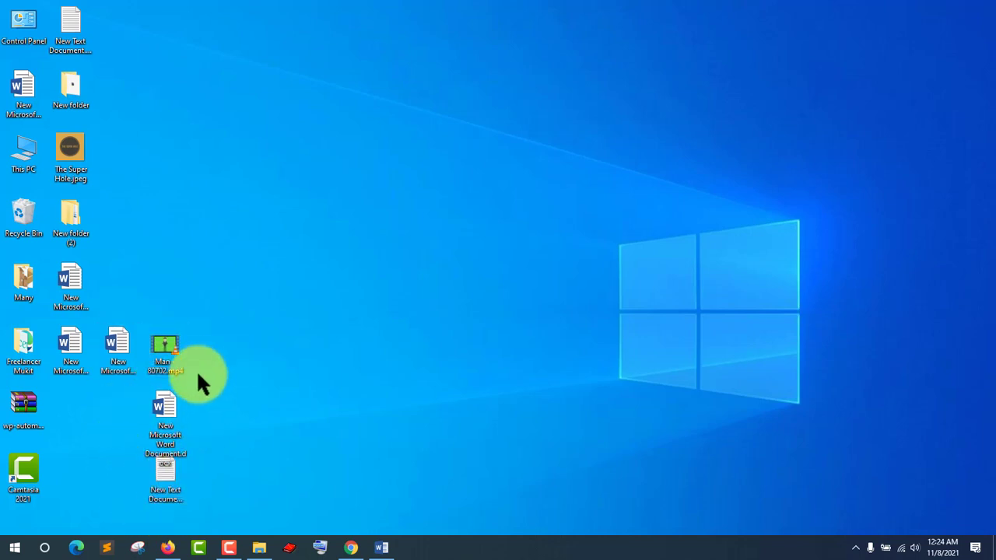
# - Turn on automatic arrangement of the desktop icons and try to move the New Text Document (2).txt icon out of its column
pyautogui.rightClick(295, 233)
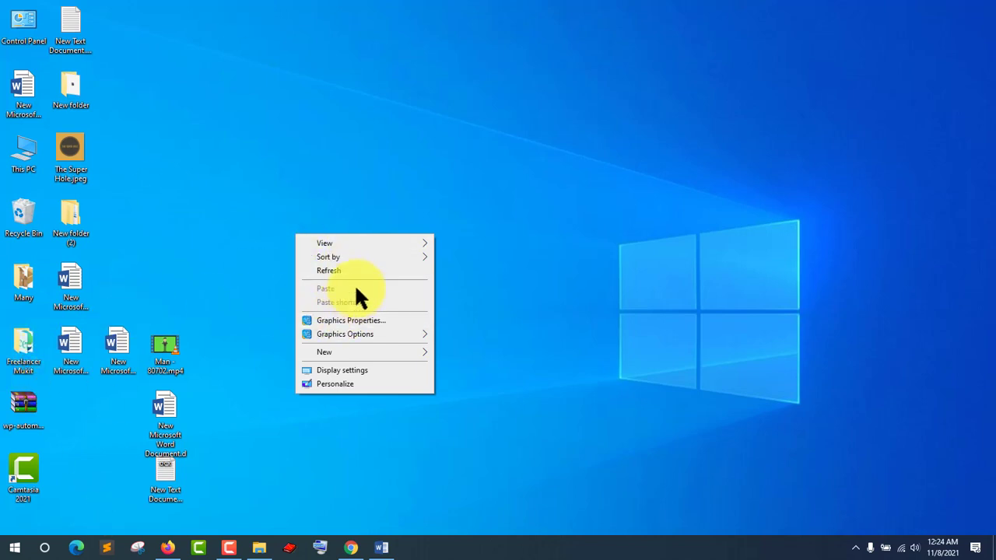
pyautogui.moveTo(374, 243)
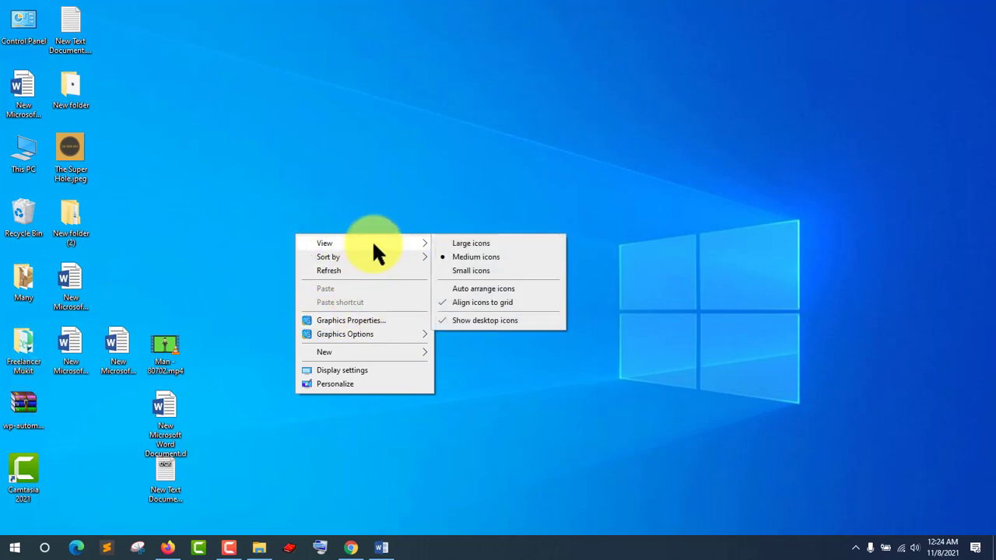
pyautogui.click(473, 291)
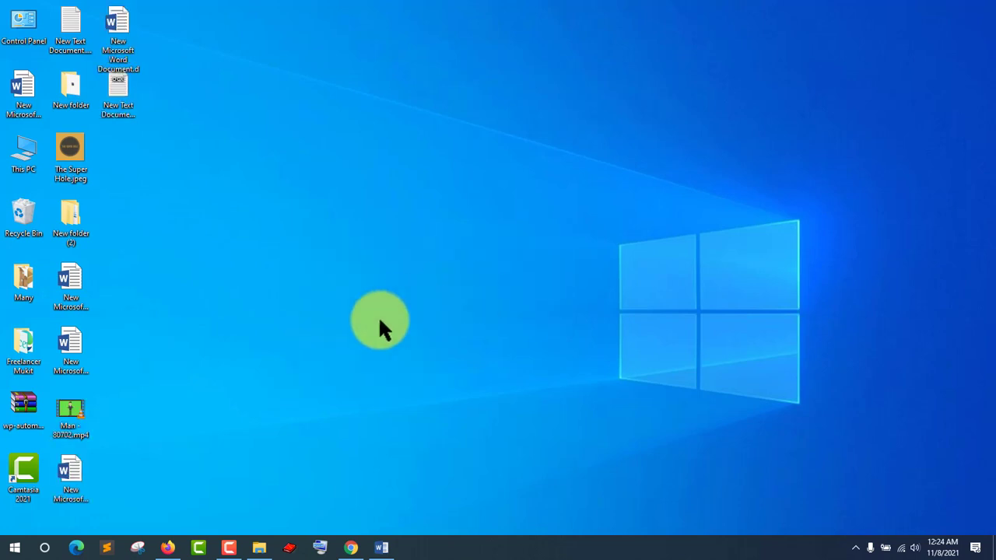
pyautogui.click(130, 107)
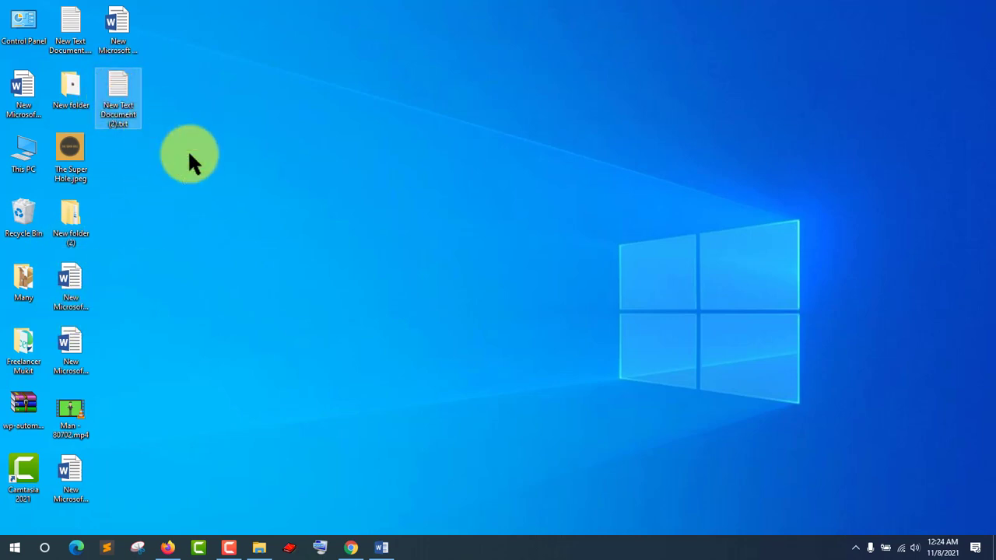
pyautogui.moveTo(241, 137); pyautogui.dragTo(138, 103)
pyautogui.rightClick(232, 137)
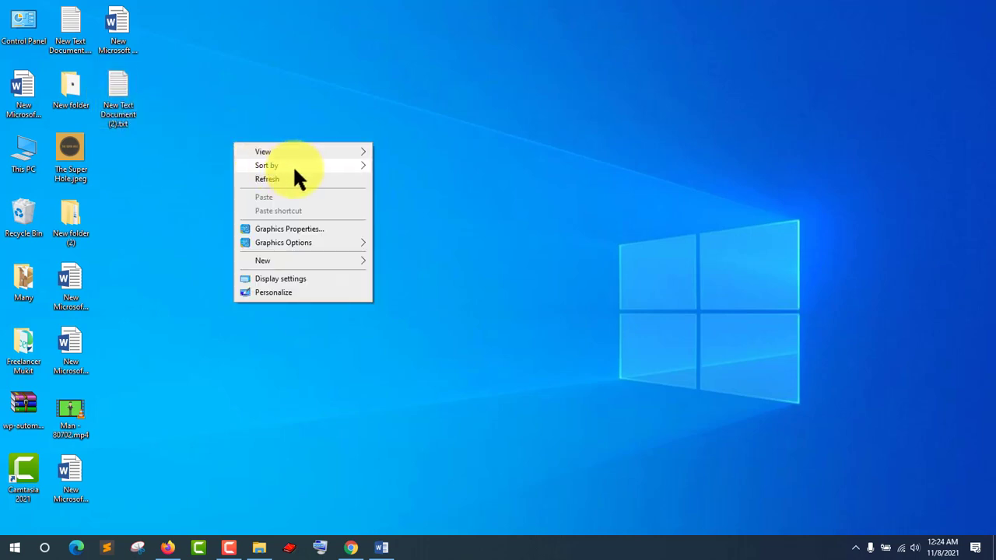
pyautogui.click(491, 355)
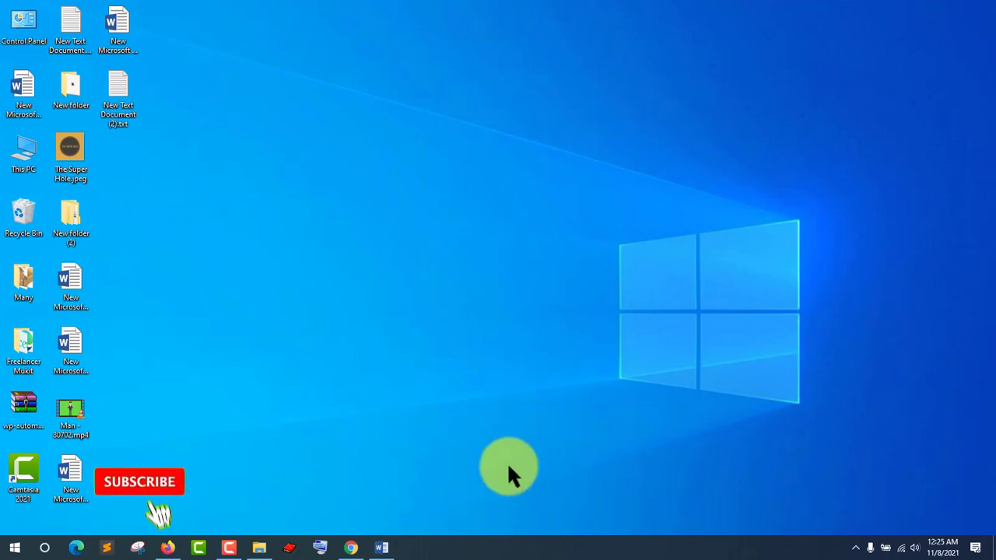
# - Open Task Manager and end the Microsoft Word task
pyautogui.rightClick(511, 546)
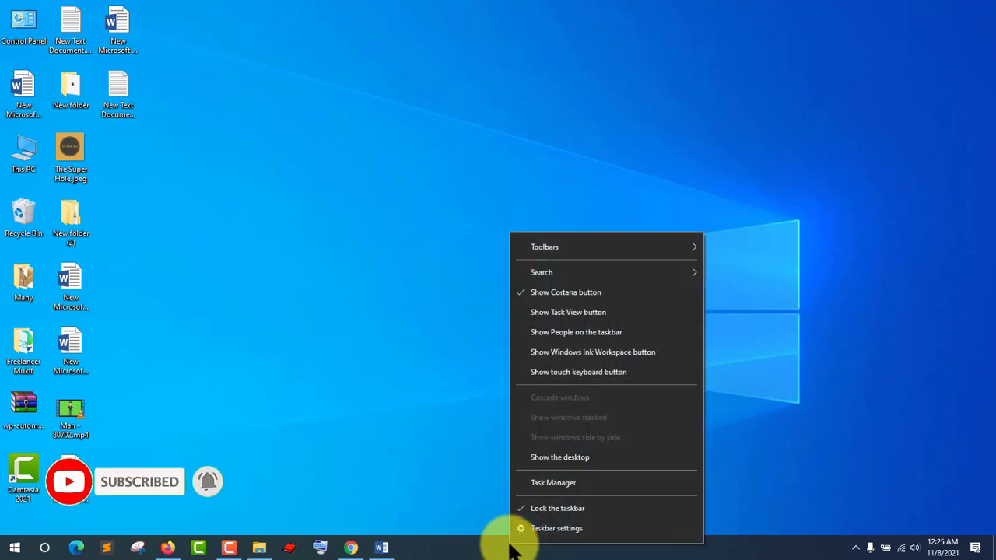
pyautogui.click(572, 483)
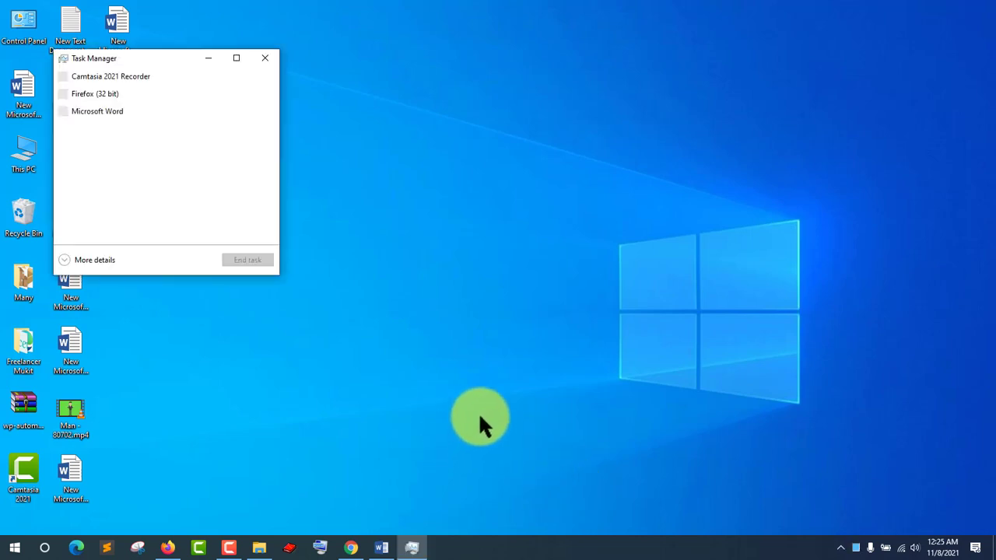
pyautogui.moveTo(170, 62); pyautogui.dragTo(321, 87)
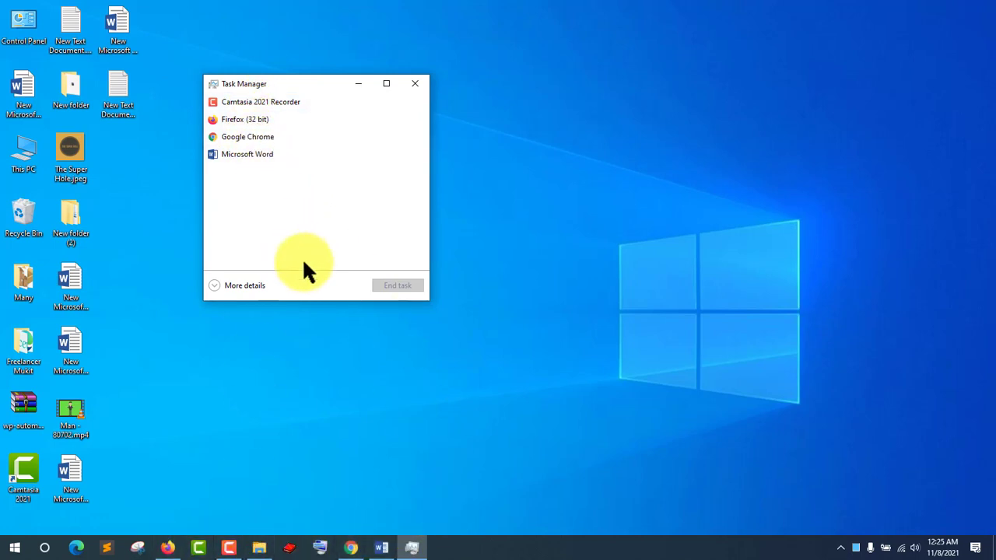
pyautogui.click(243, 154)
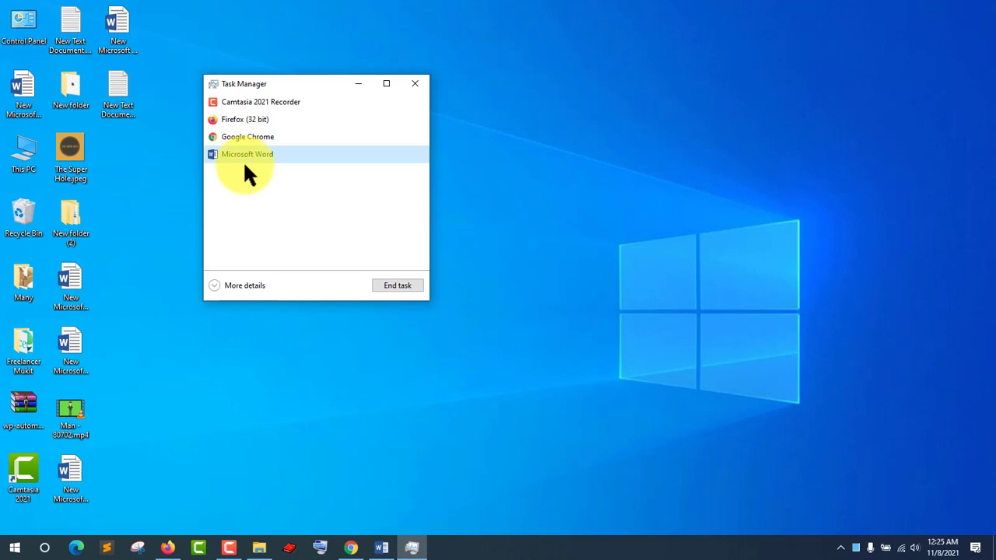
pyautogui.click(219, 286)
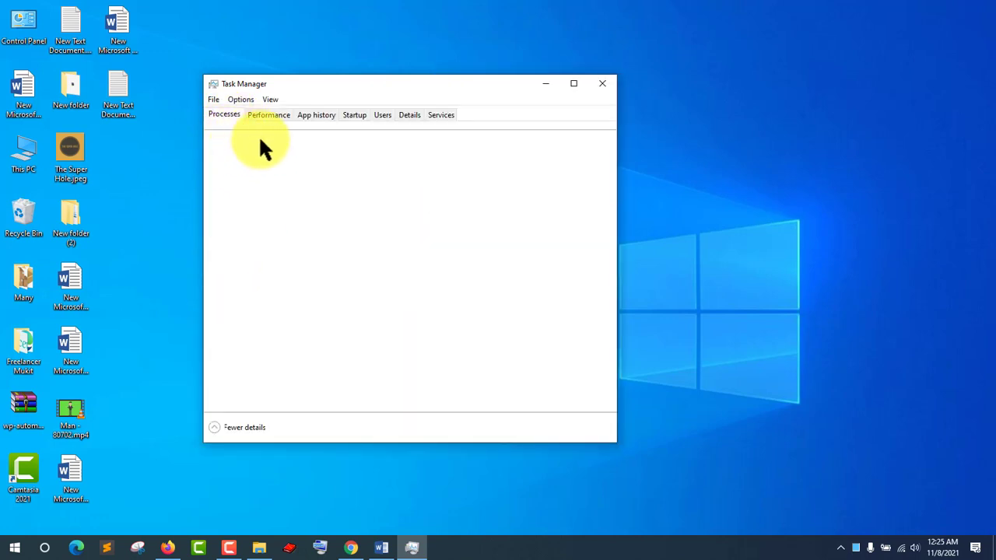
pyautogui.click(216, 429)
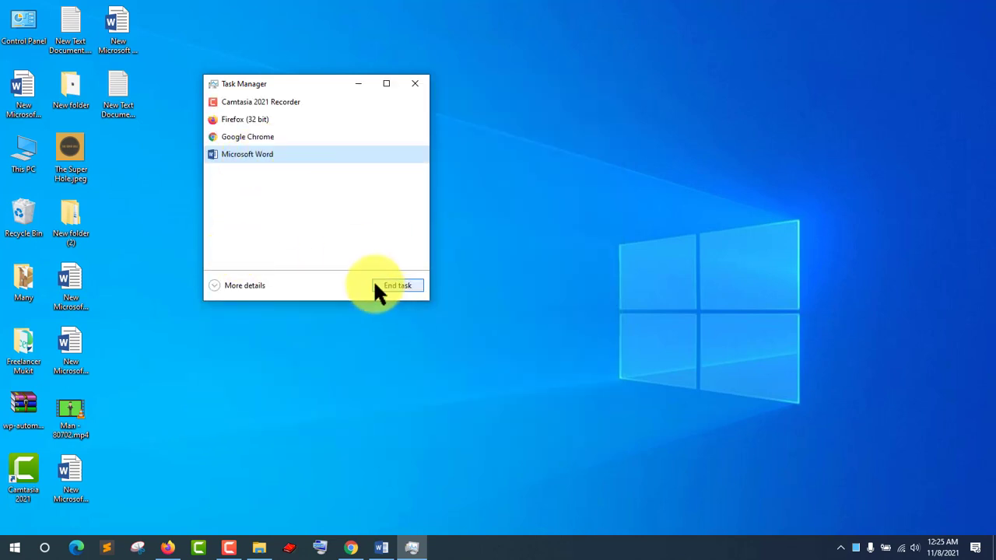
pyautogui.click(399, 285)
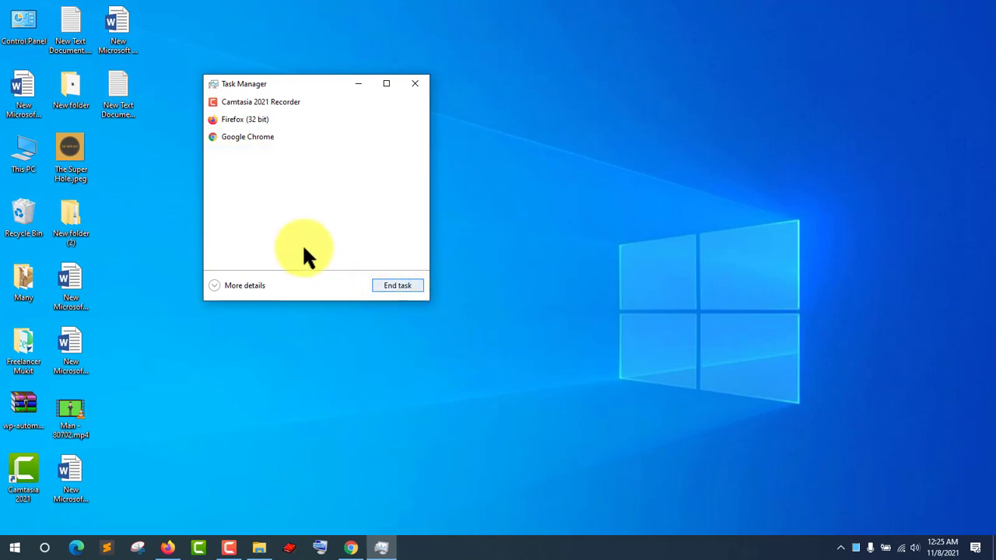
# - Expand Task Manager to its detailed view and look through processes, performance, app history, startup, users, details and services
pyautogui.click(266, 136)
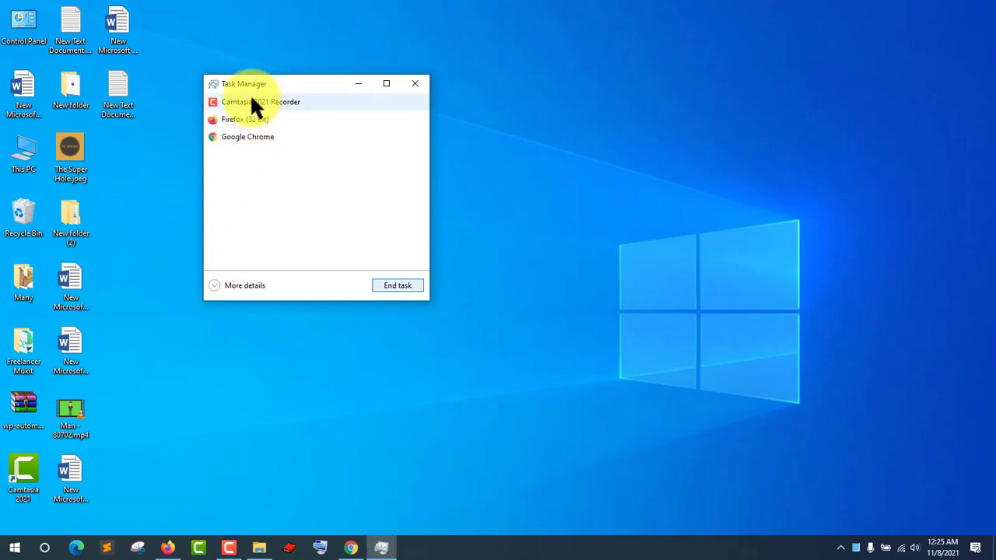
pyautogui.click(216, 285)
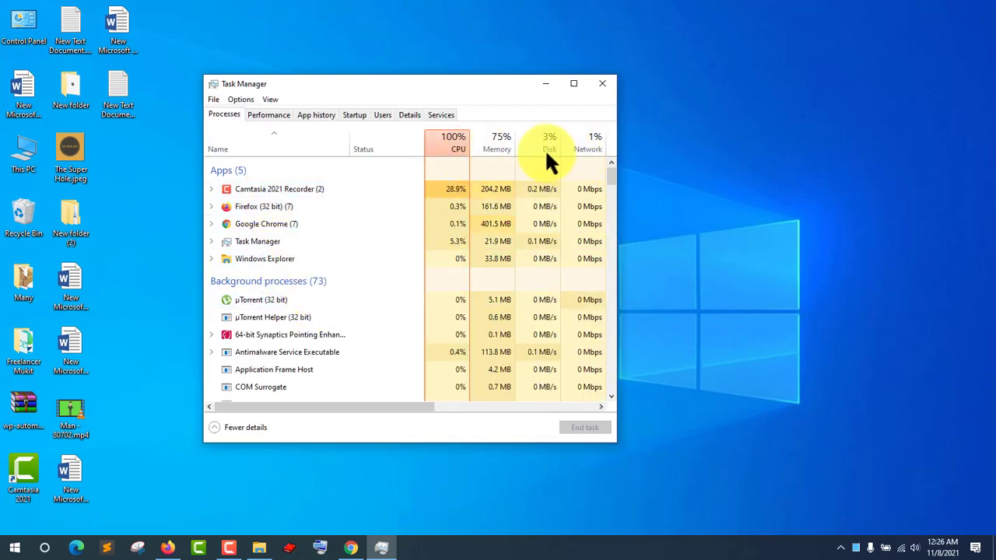
pyautogui.moveTo(413, 406); pyautogui.dragTo(327, 407)
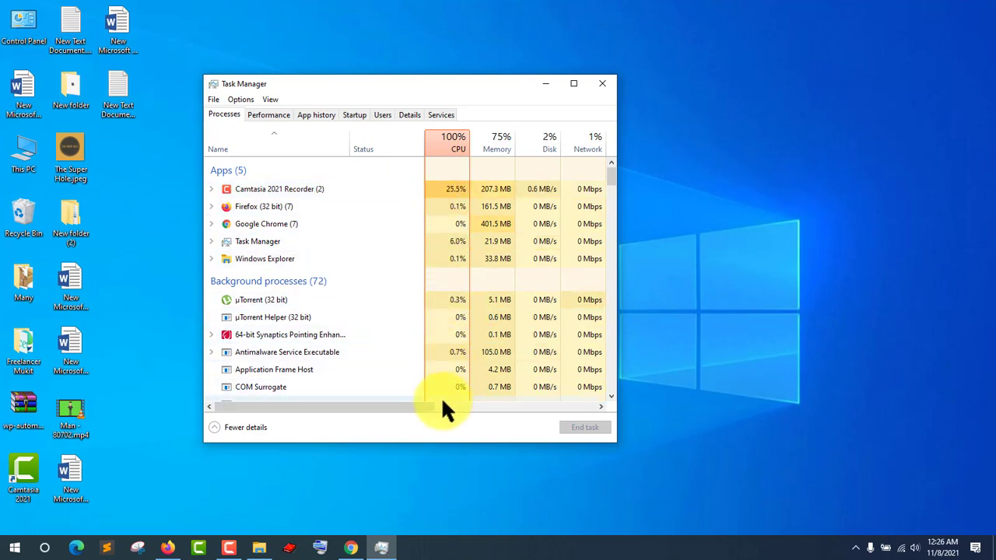
pyautogui.click(261, 114)
pyautogui.click(322, 113)
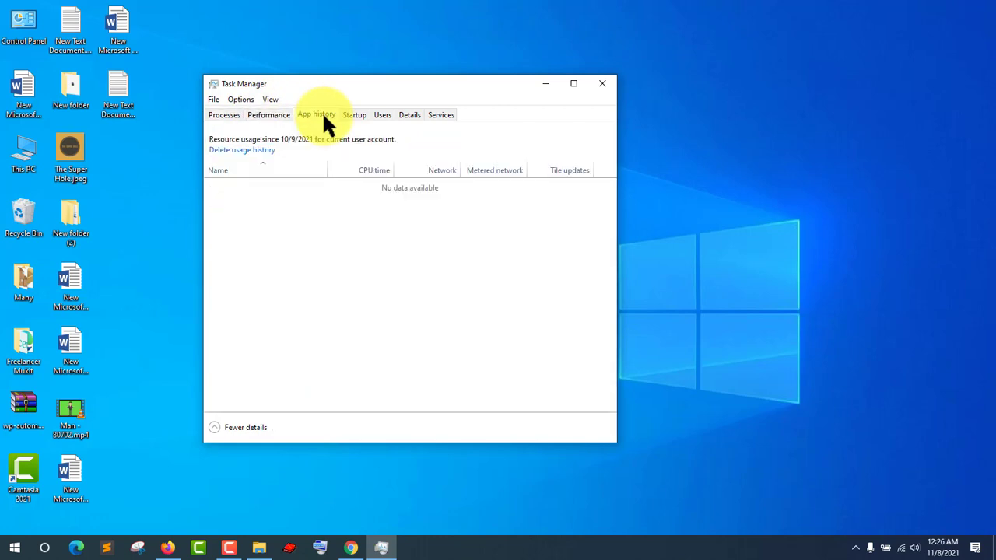
pyautogui.click(360, 115)
pyautogui.click(381, 115)
pyautogui.click(409, 115)
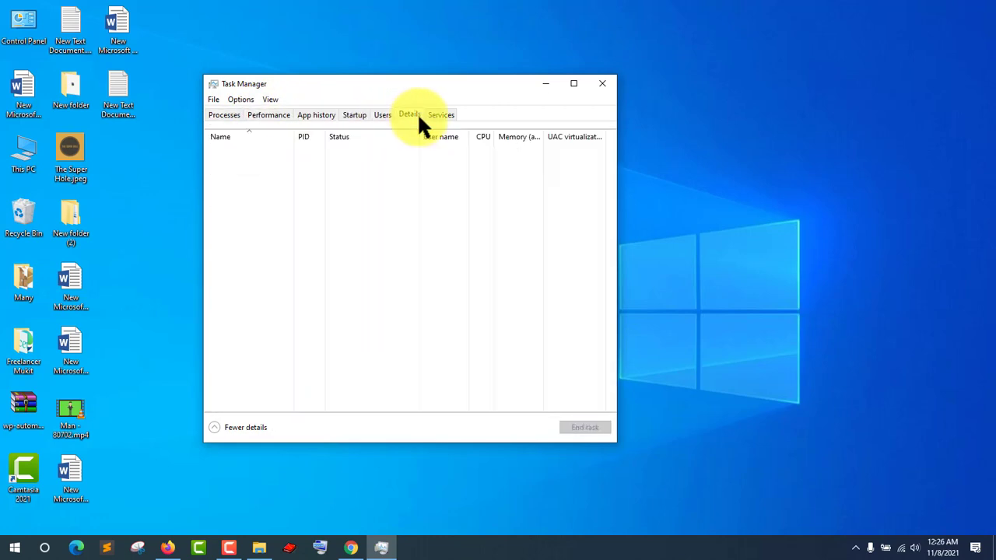
pyautogui.click(440, 115)
pyautogui.click(224, 115)
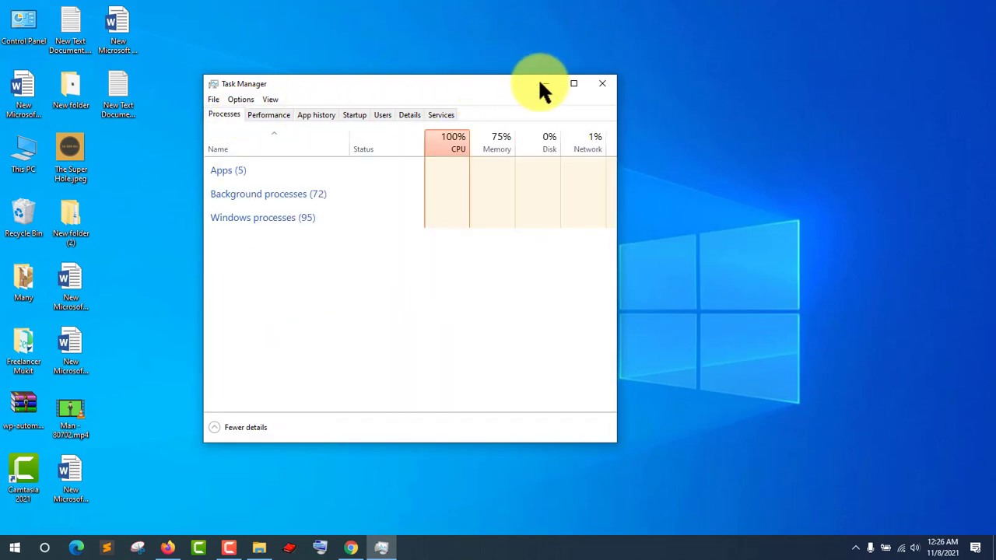
# - Close Task Manager and return to the empty desktop
pyautogui.click(602, 84)
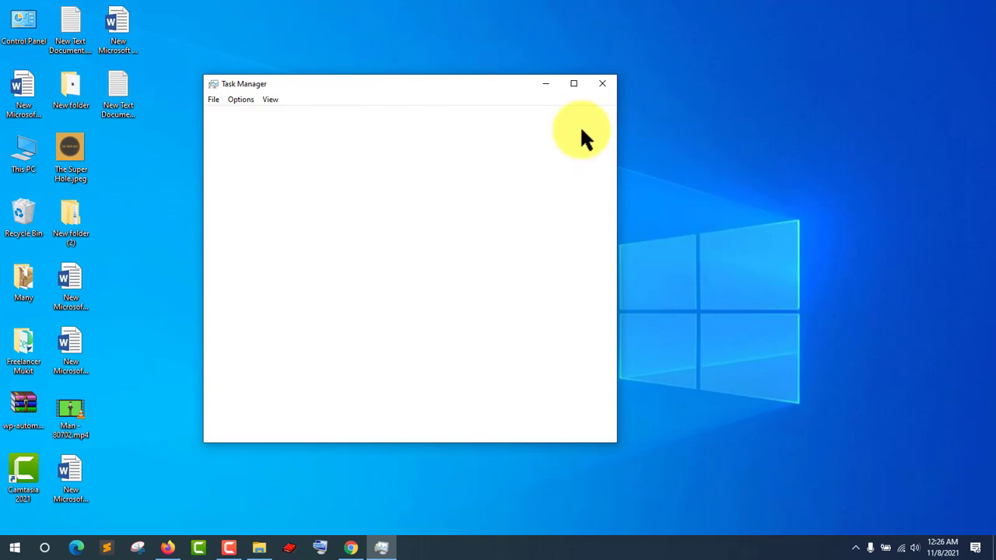
pyautogui.rightClick(681, 226)
pyautogui.click(644, 143)
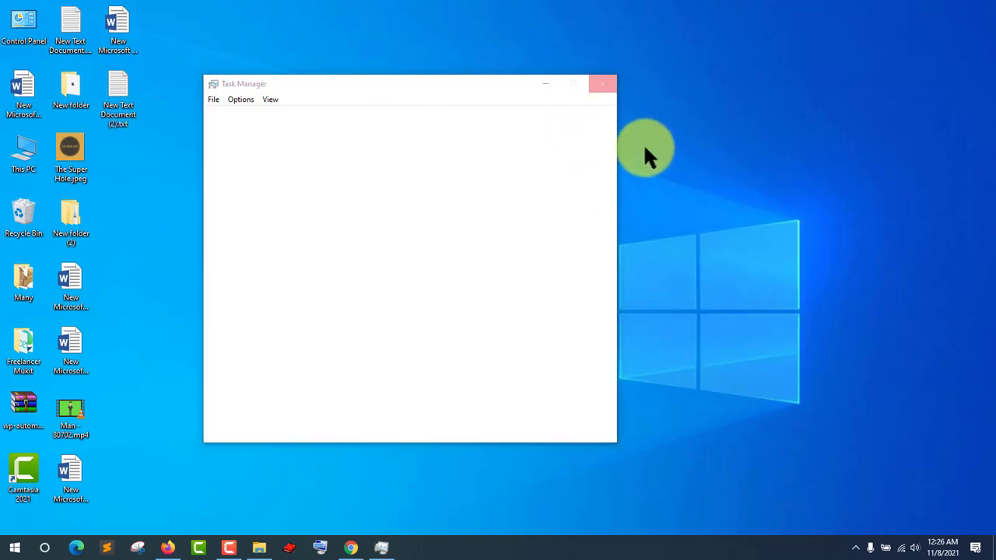
pyautogui.click(613, 87)
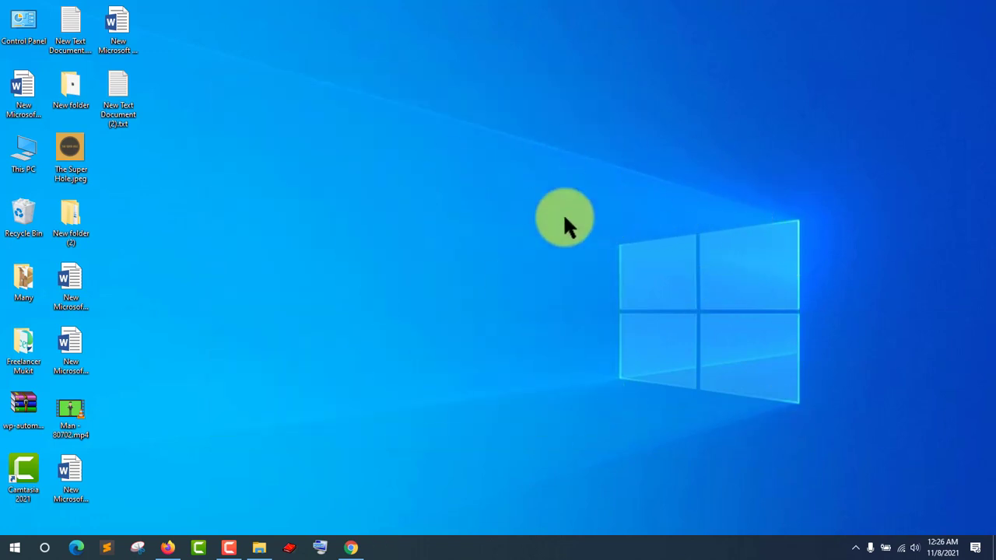
# - Open the desktop's personalization settings at the background options
pyautogui.rightClick(475, 226)
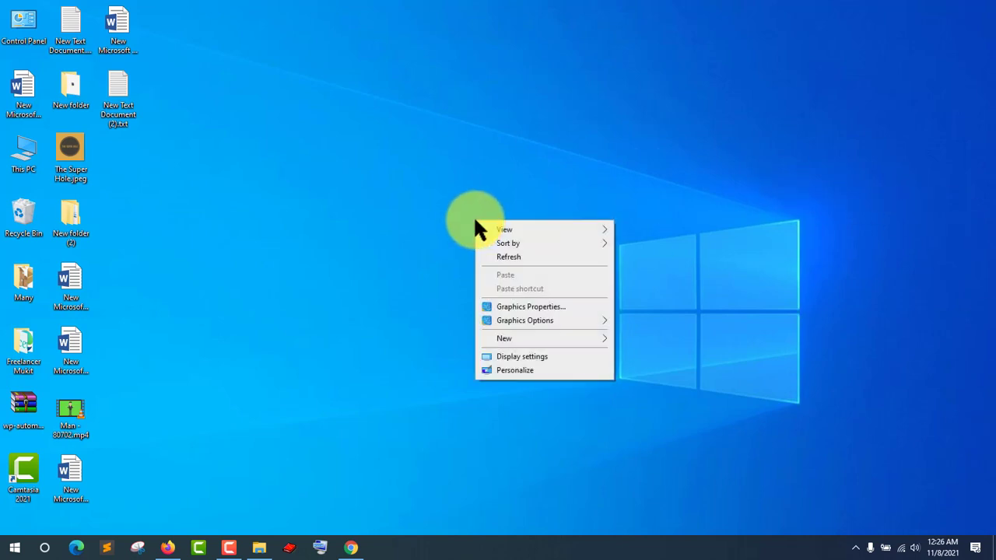
pyautogui.click(553, 370)
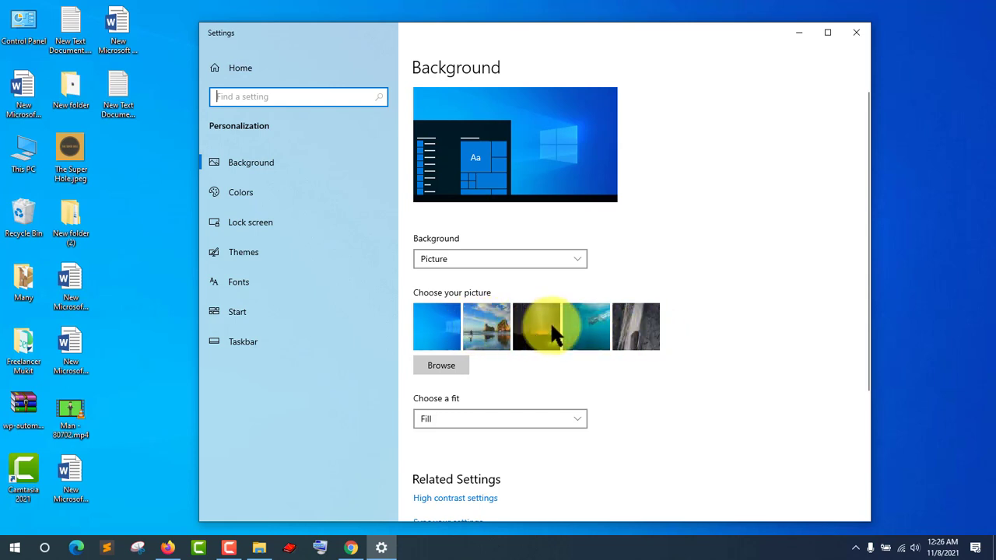
# - Browse the Downloads folder for a custom background picture and leave the file picker without choosing one
pyautogui.click(453, 360)
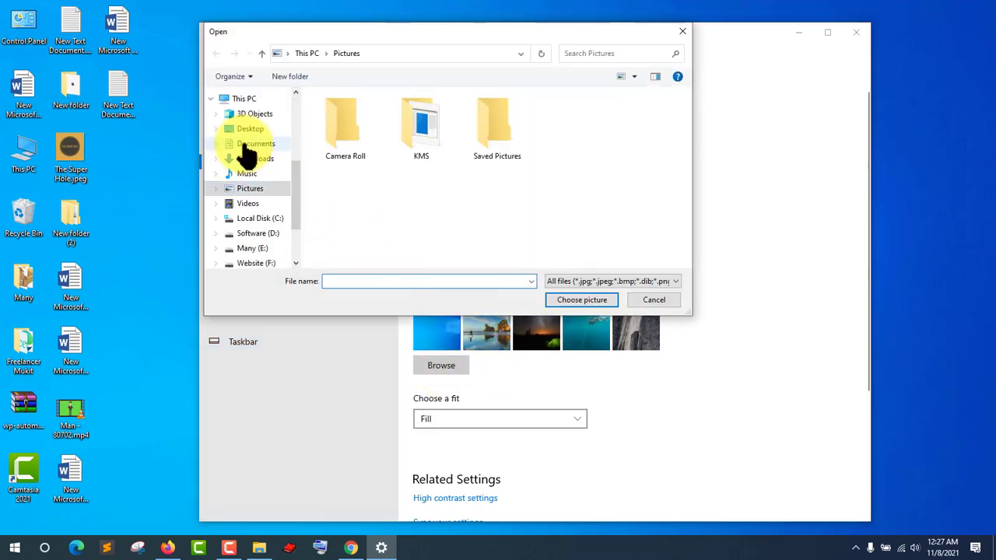
pyautogui.click(250, 143)
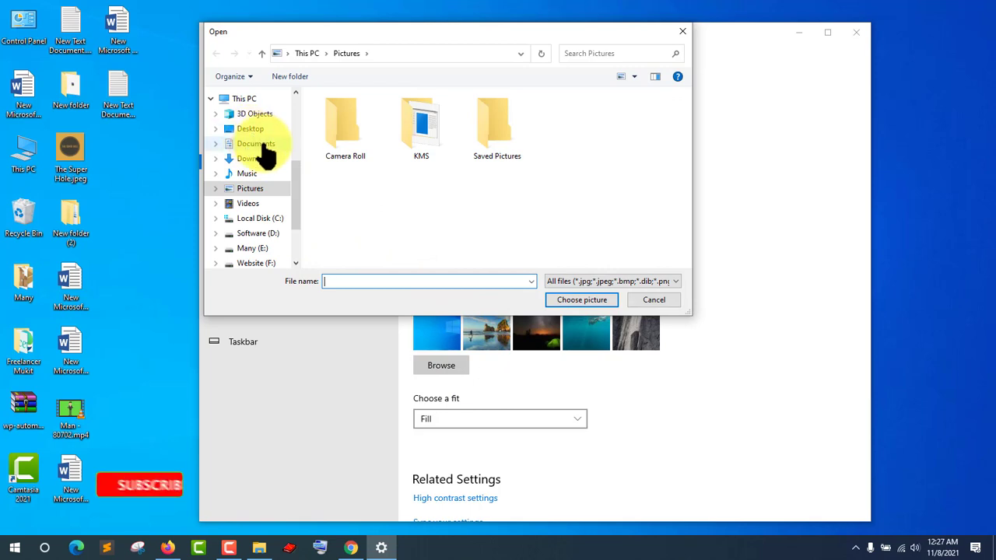
pyautogui.click(262, 158)
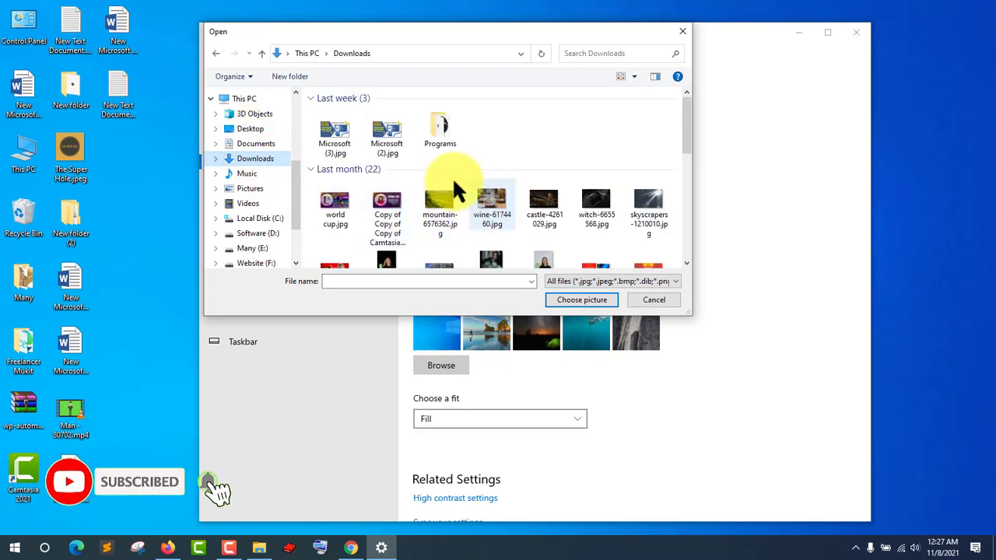
pyautogui.click(682, 32)
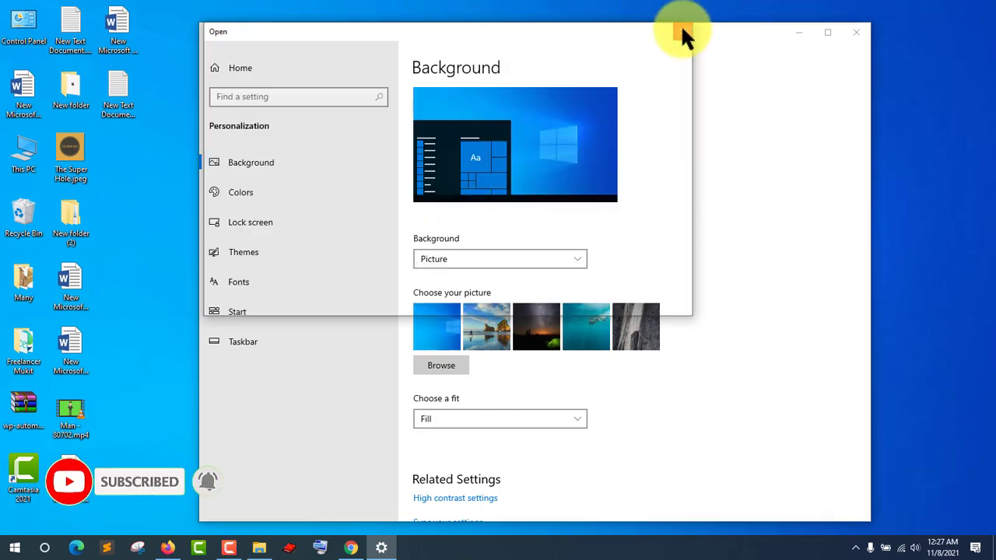
# - Set the night sky picture with the green tent as desktop background and minimize the settings window
pyautogui.click(533, 341)
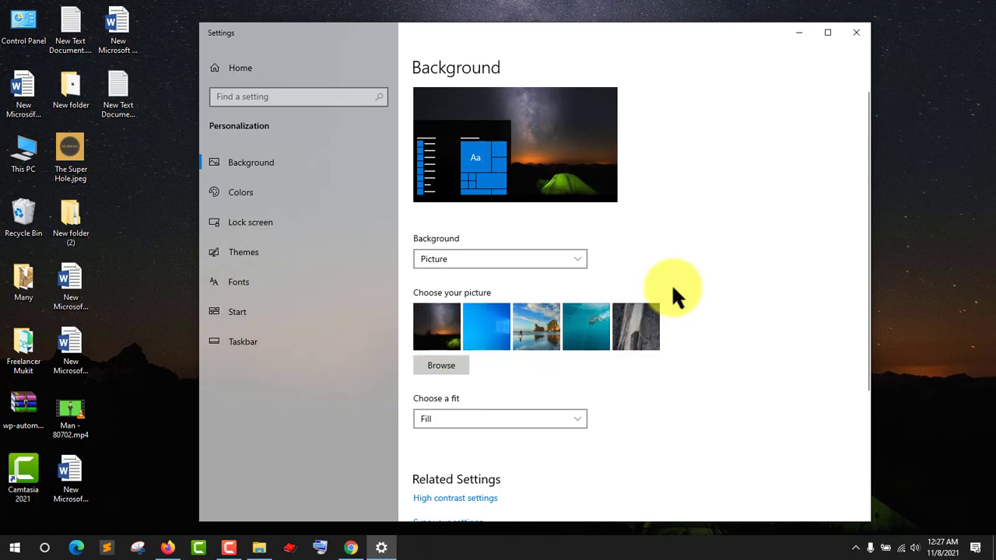
pyautogui.click(798, 32)
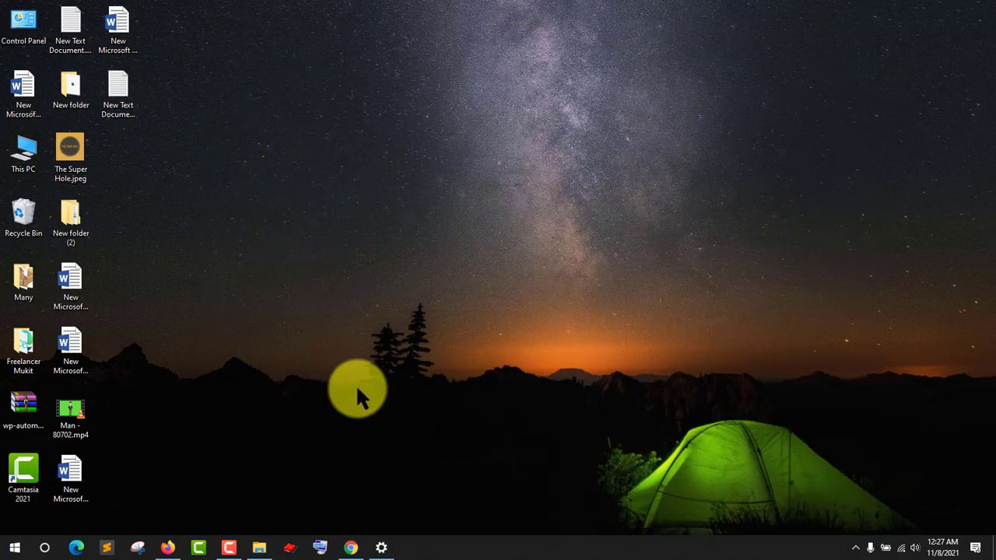